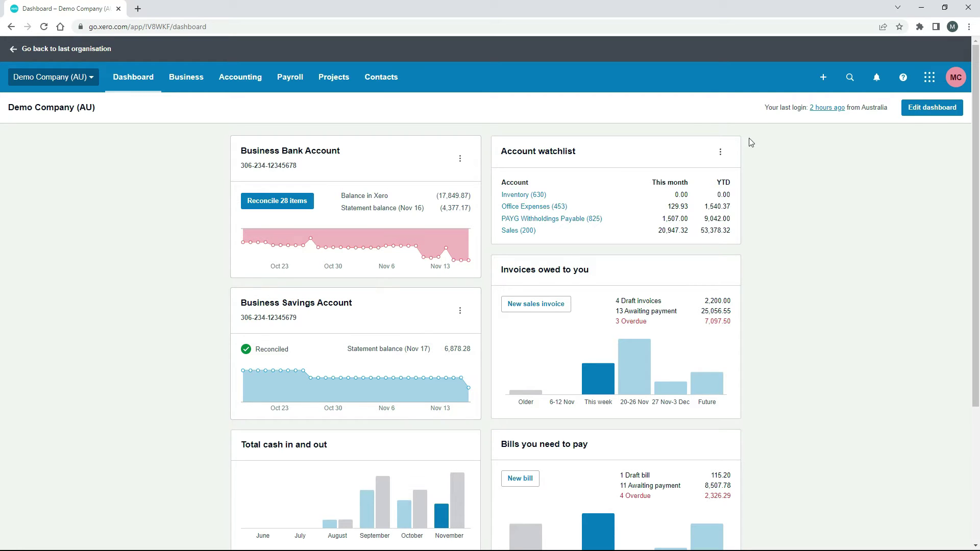
Open the Import contacts page from the All contacts list's more-actions menu
click(381, 84)
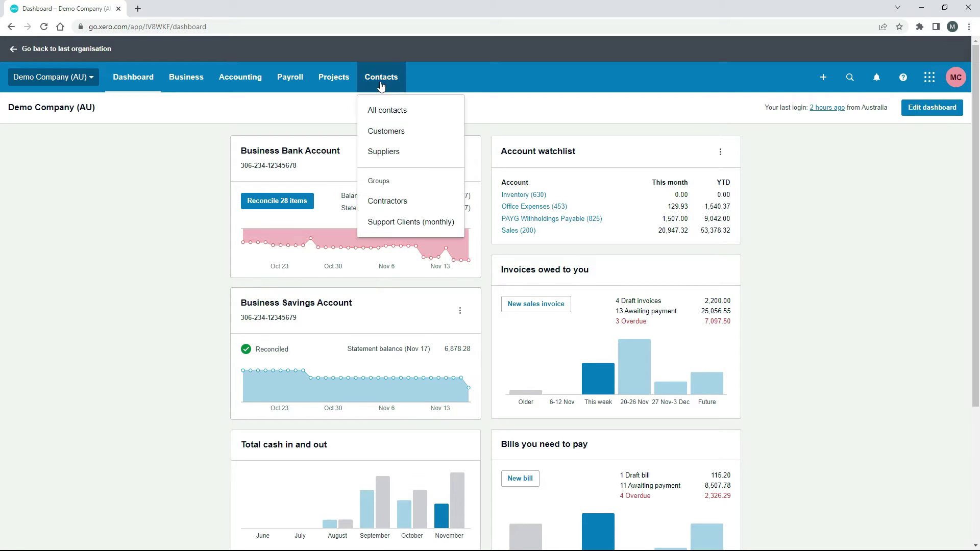
click(399, 111)
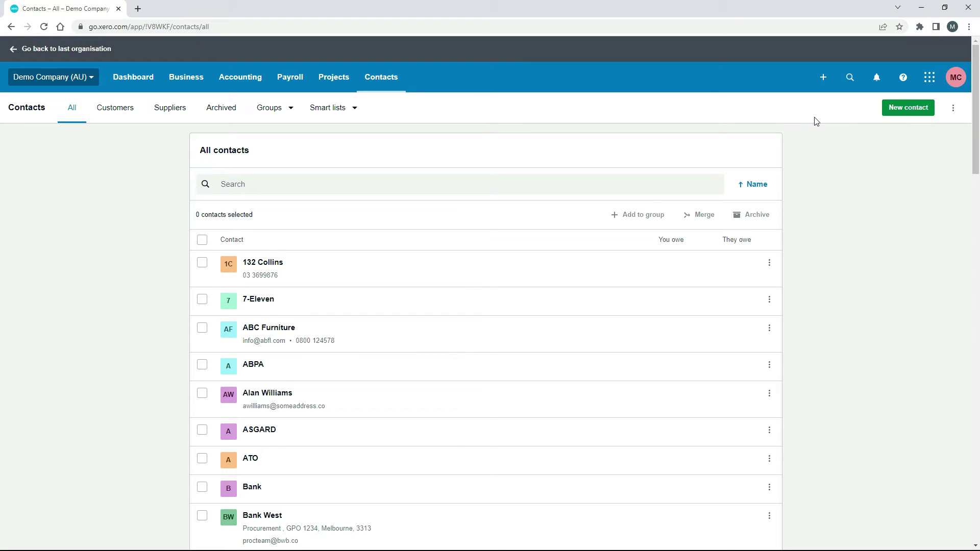
click(954, 110)
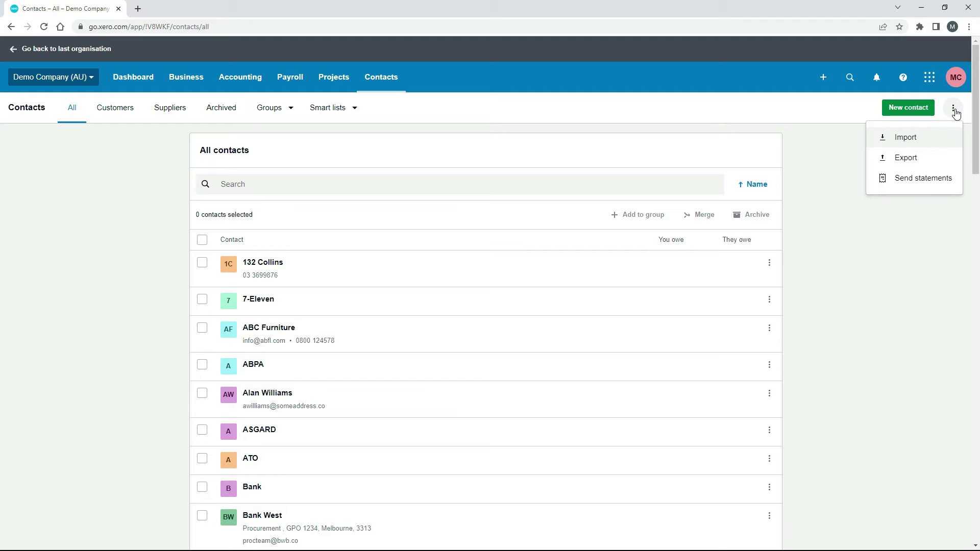
click(921, 142)
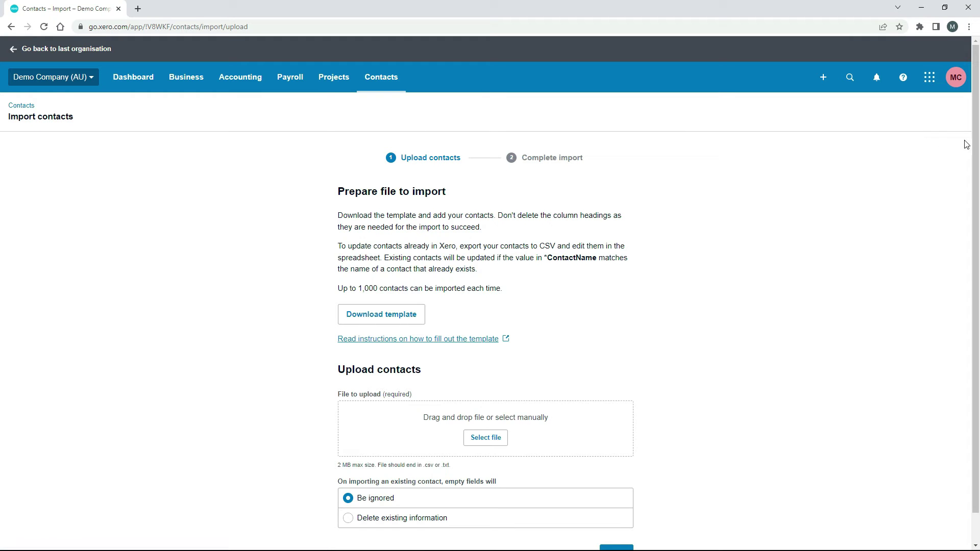
Download the ContactsTemplate.csv import template and open it in Excel
scroll(975, 137, down, 2)
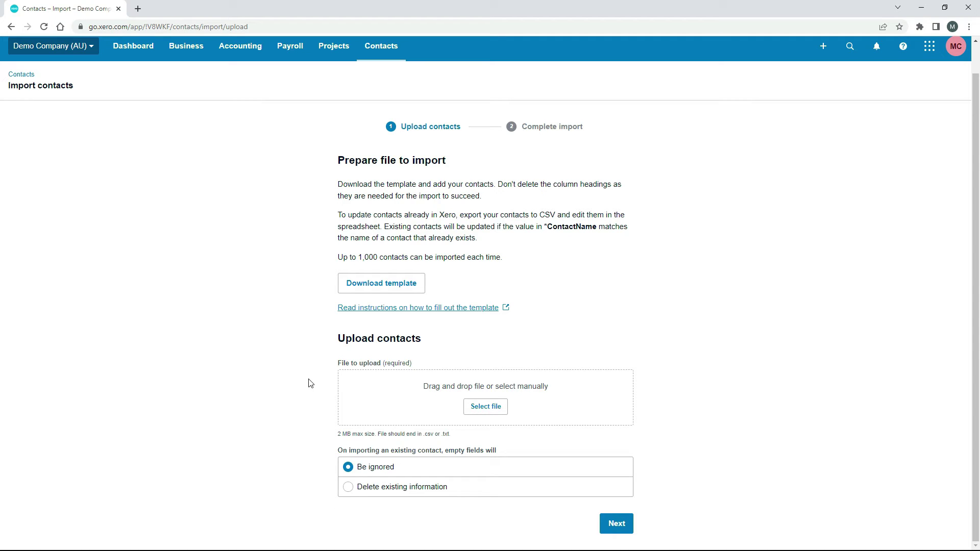
click(392, 287)
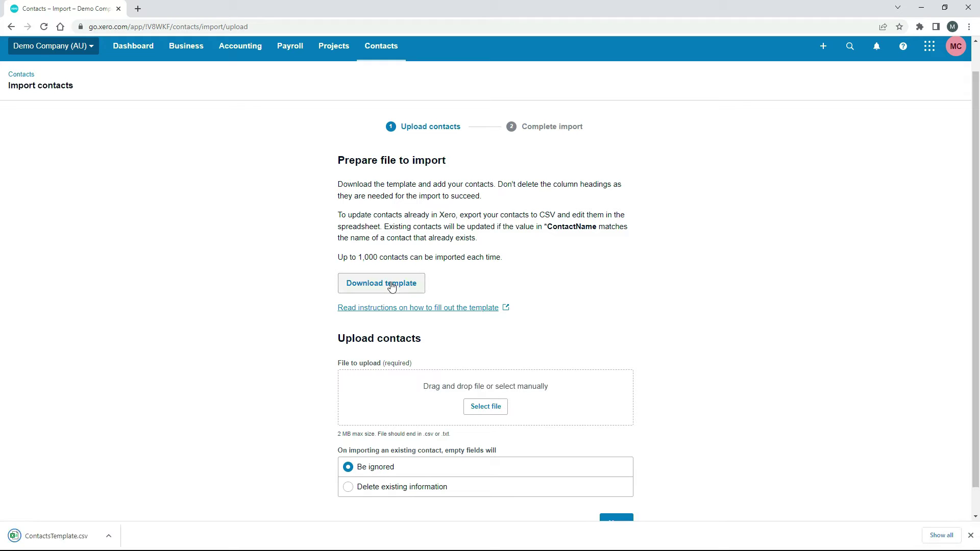
click(70, 538)
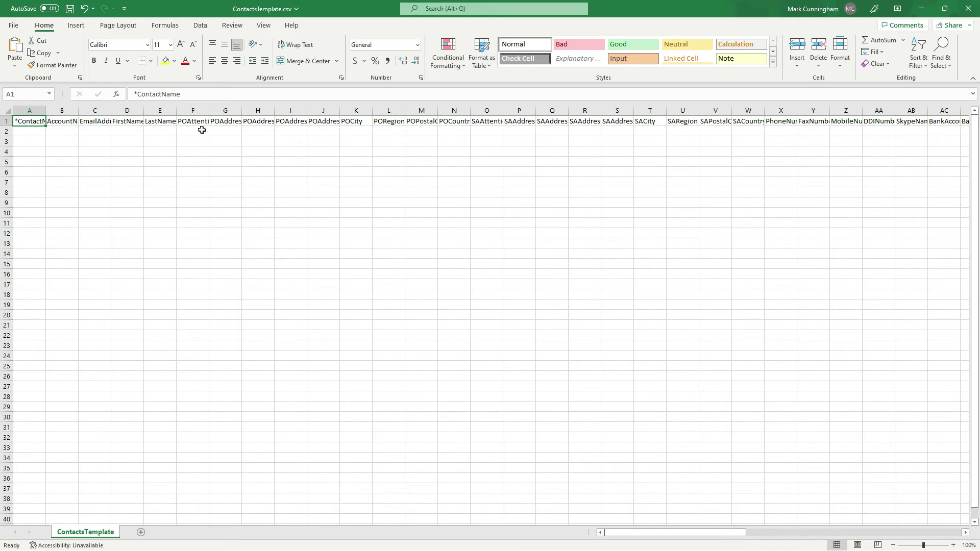
Auto-fit columns A, B and C to show *ContactName, AccountNumber and EmailAddress in full
double_click(47, 108)
click(59, 131)
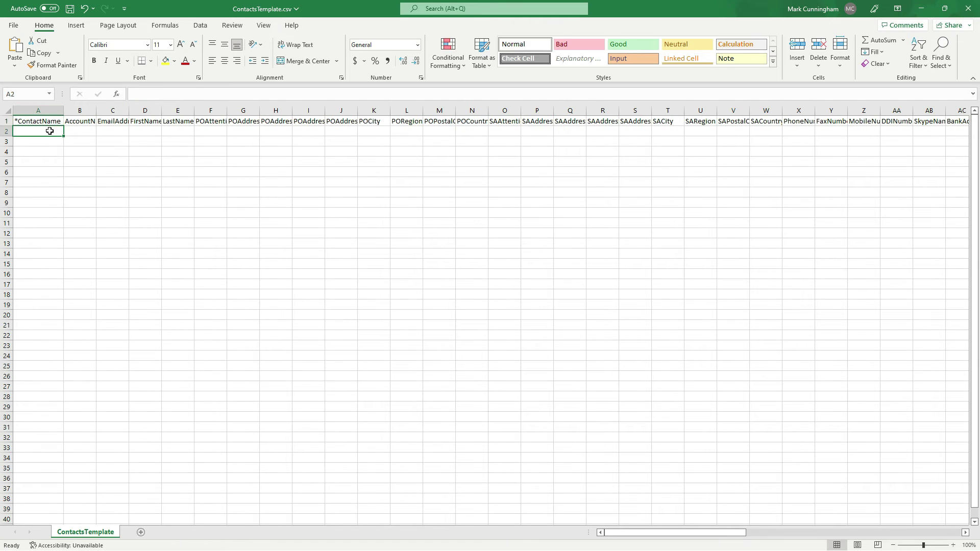
double_click(96, 108)
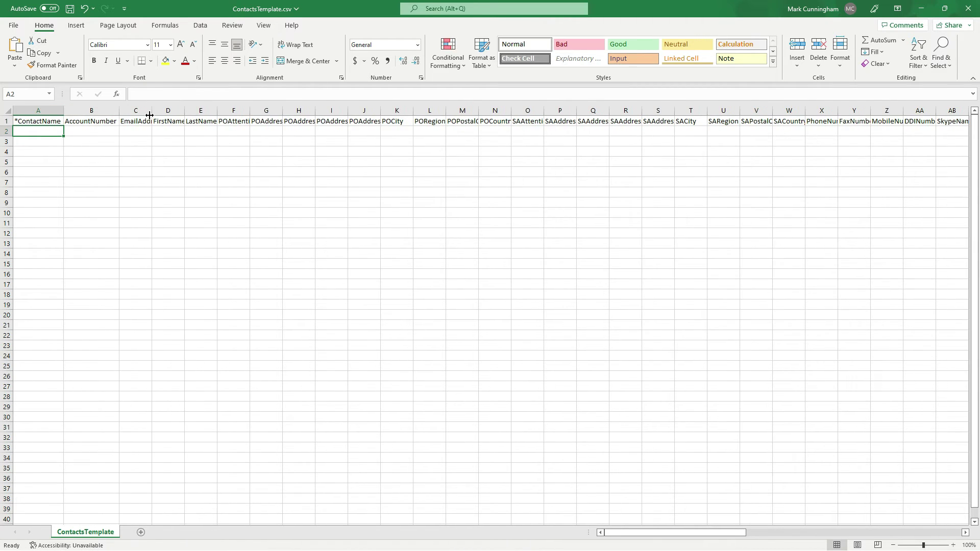
double_click(151, 113)
click(152, 131)
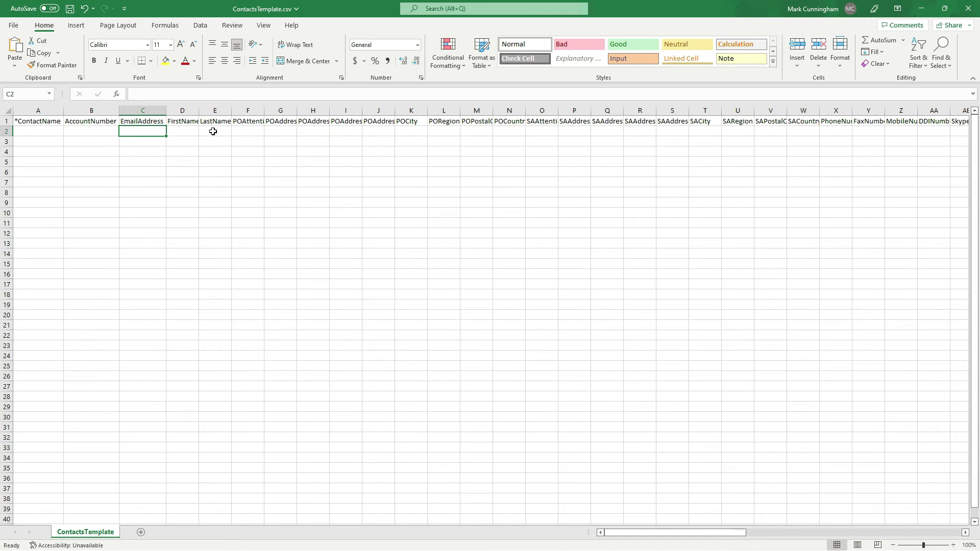
Paste 123 Company and its email into row 2, then minimize Excel to return to Xero
click(55, 134)
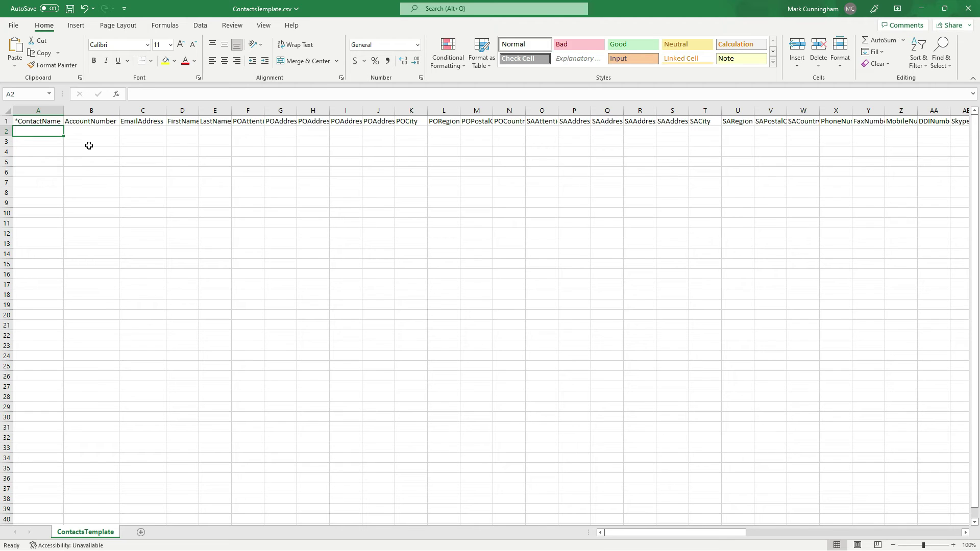
key(ctrl+v)
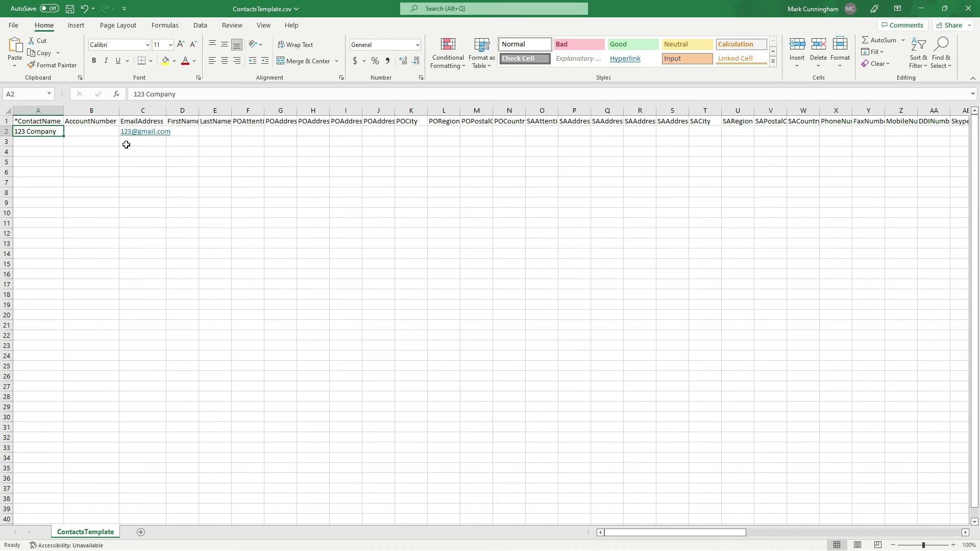
click(920, 11)
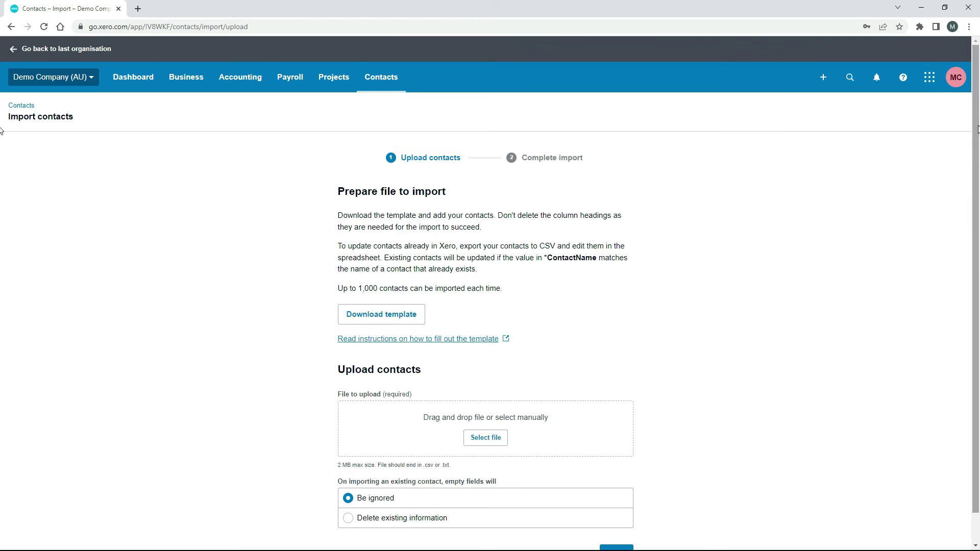
Duplicate the Xero import tab, show All contacts in the copy, then return to Excel
right_click(90, 9)
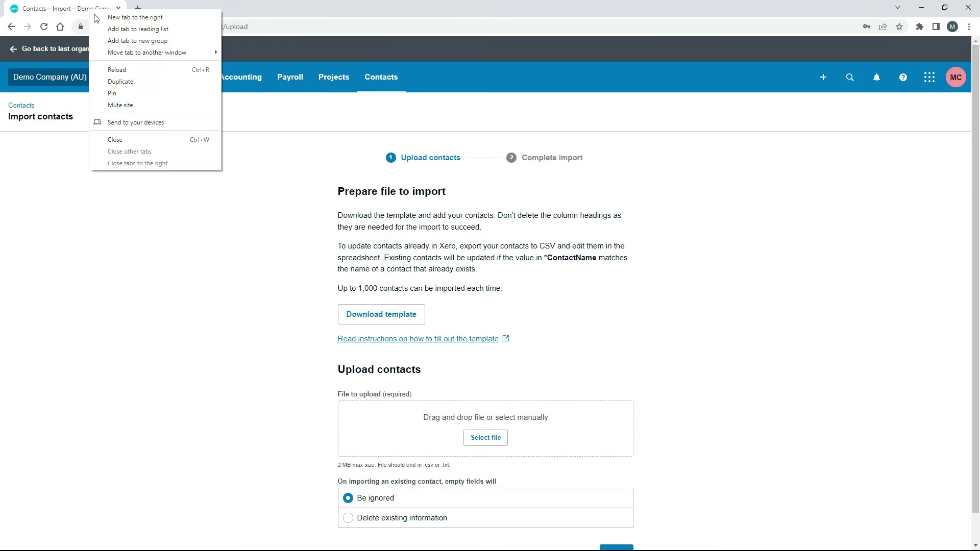
click(136, 88)
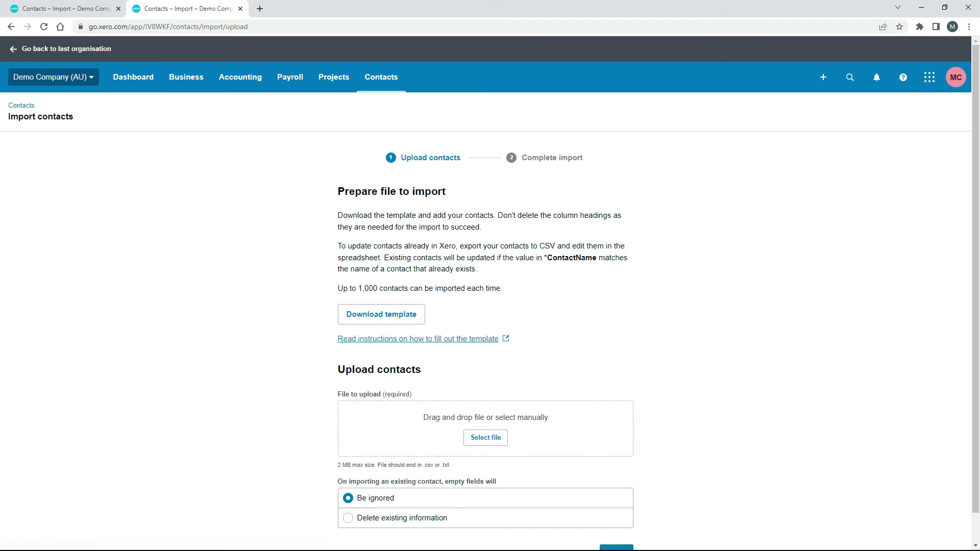
click(22, 107)
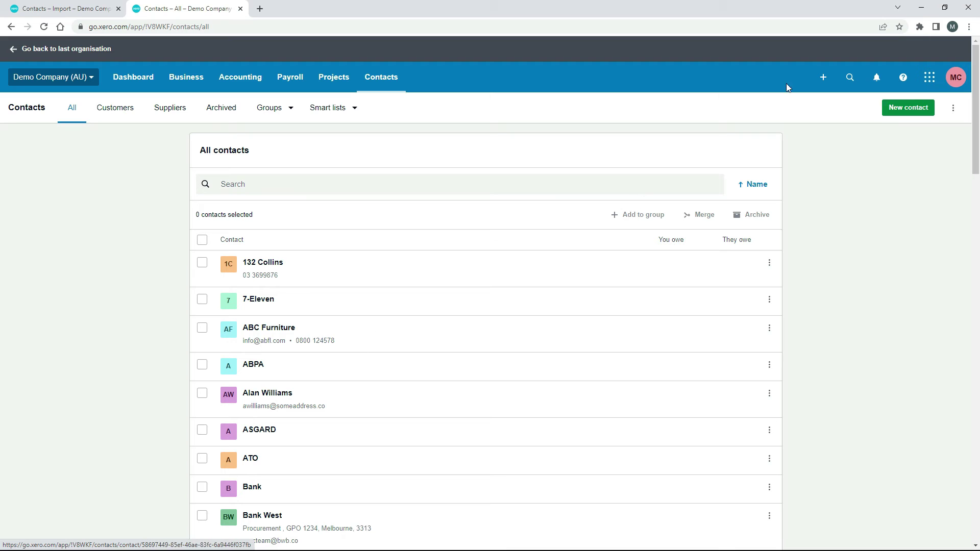
click(923, 10)
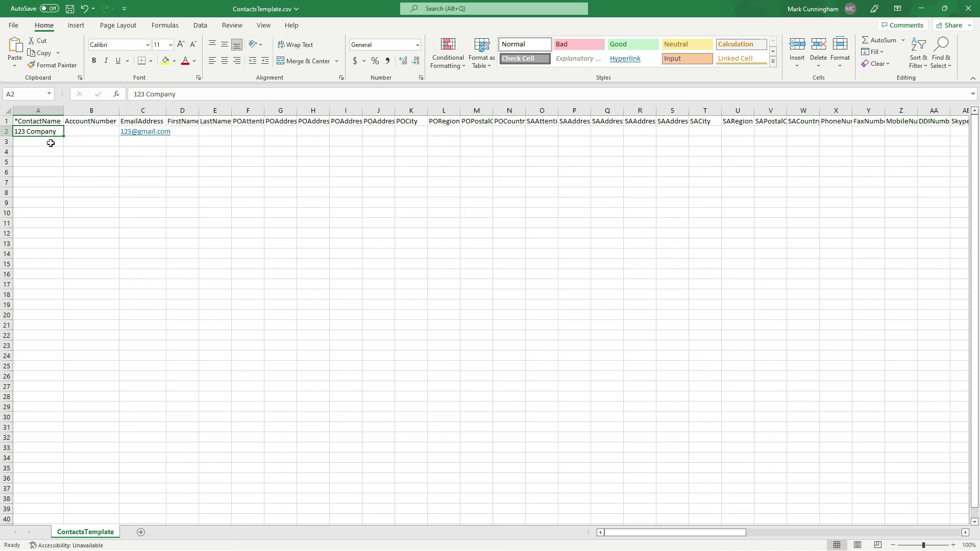
Paste ABC Furniture with its updated email into row 3 and save the CSV
click(48, 141)
key(ctrl+v)
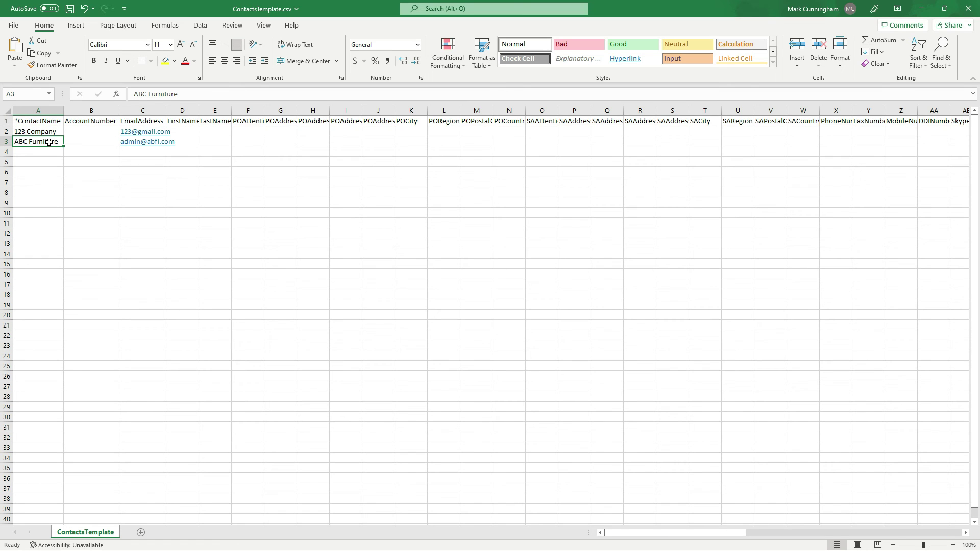
click(43, 151)
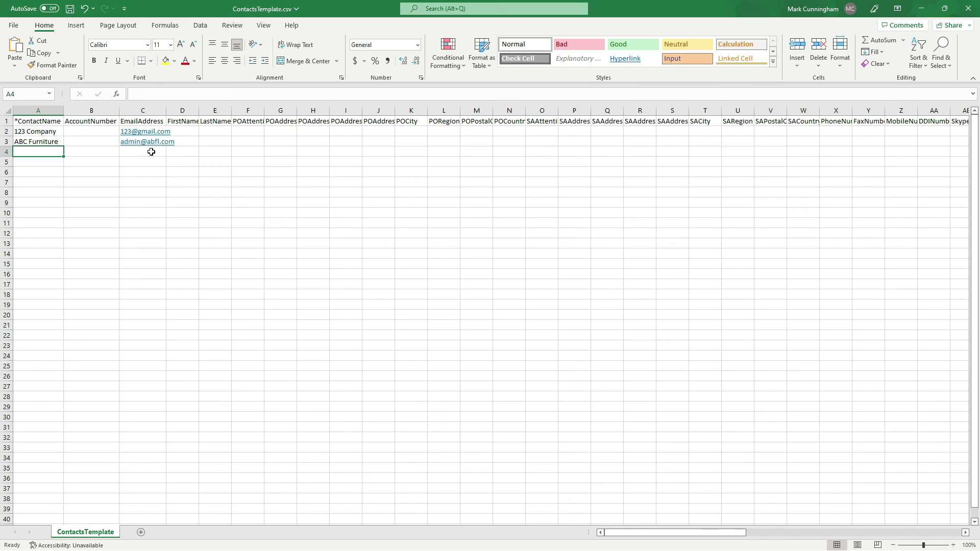
click(71, 9)
Upload ContactsTemplate.csv on the Import contacts tab and continue to the import summary
click(925, 8)
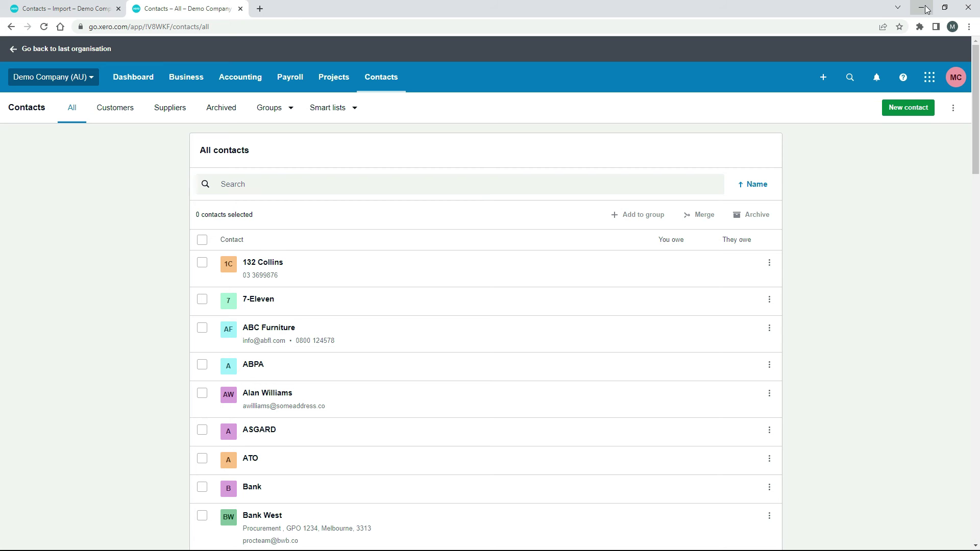
key(ctrl+shift+Tab)
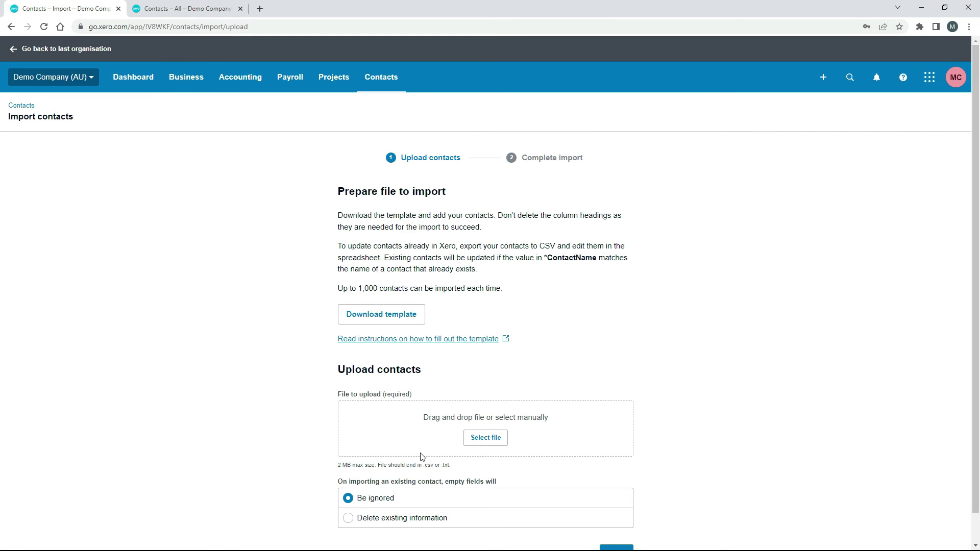
click(501, 442)
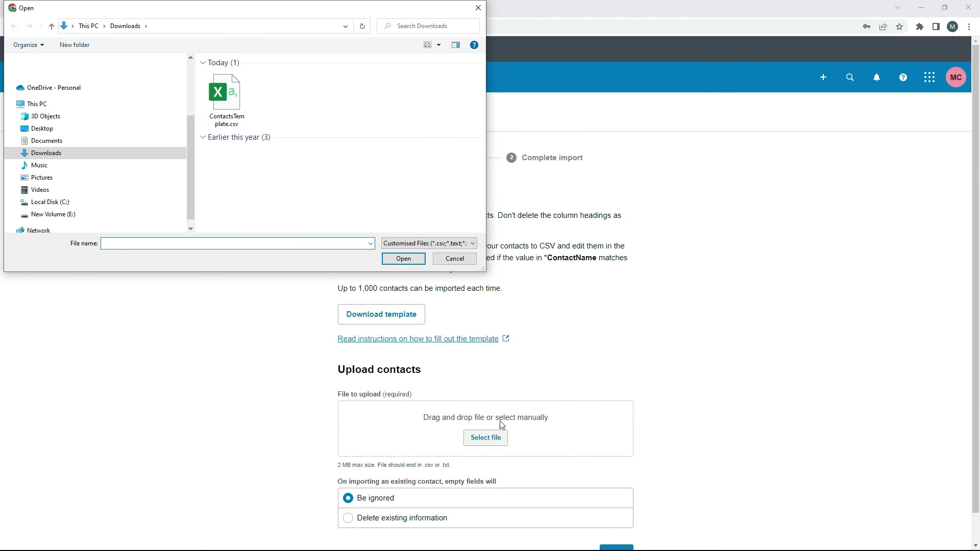
double_click(230, 91)
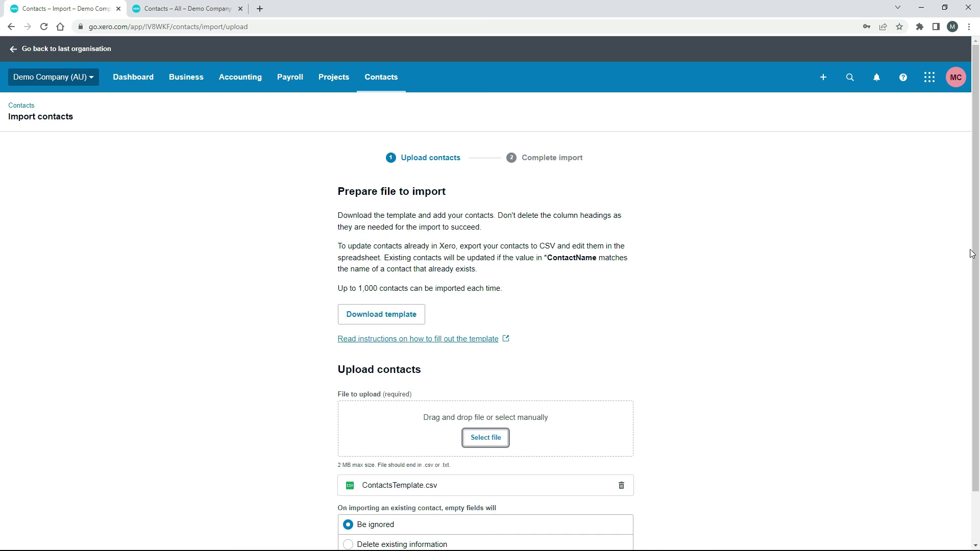
scroll(973, 251, down, 2)
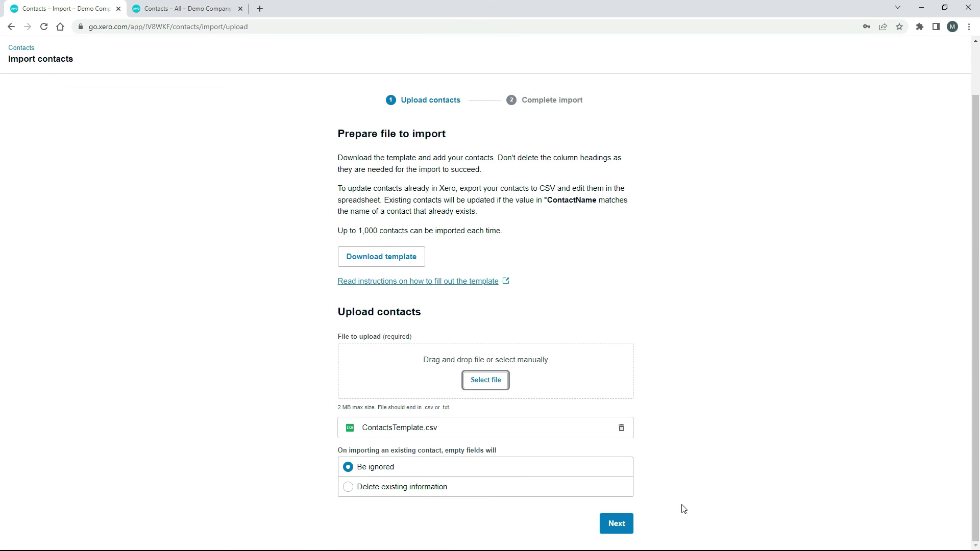
click(625, 524)
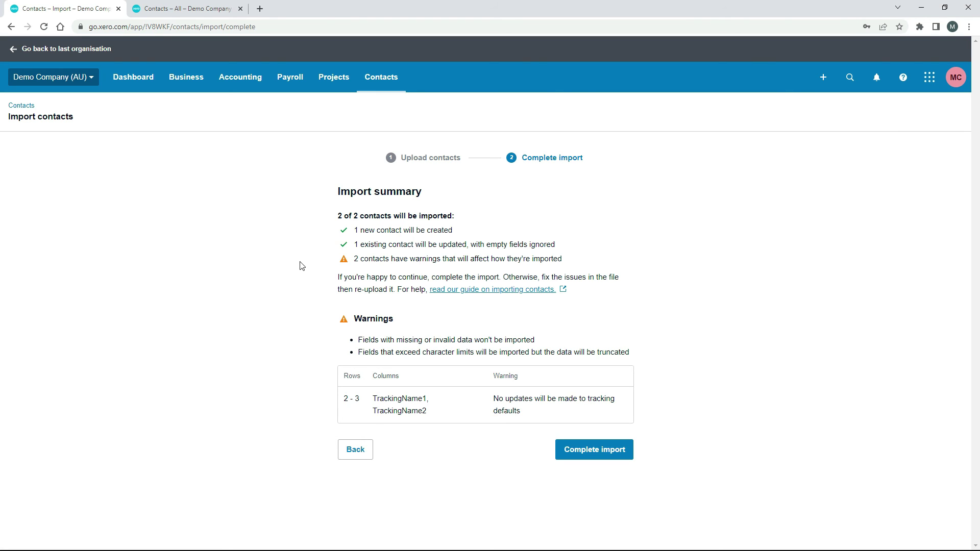
click(598, 451)
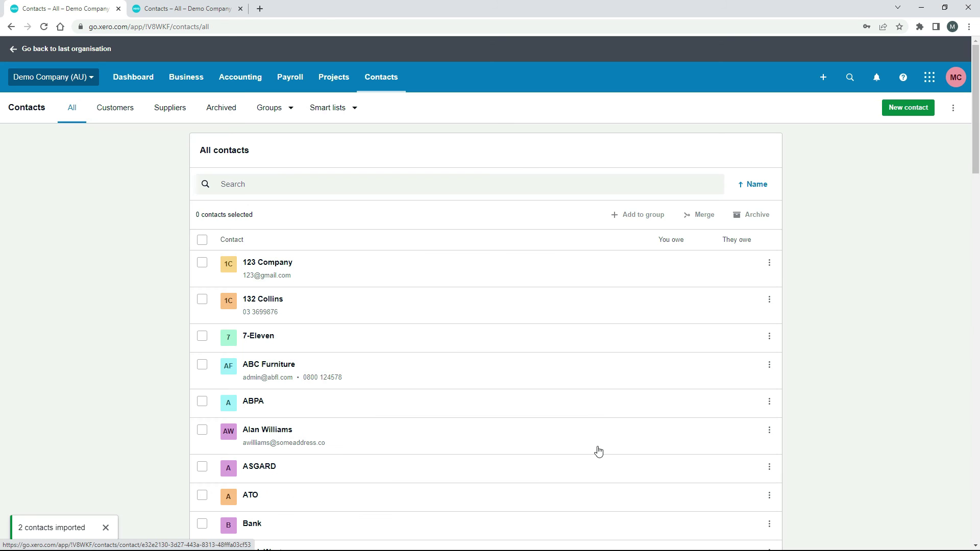